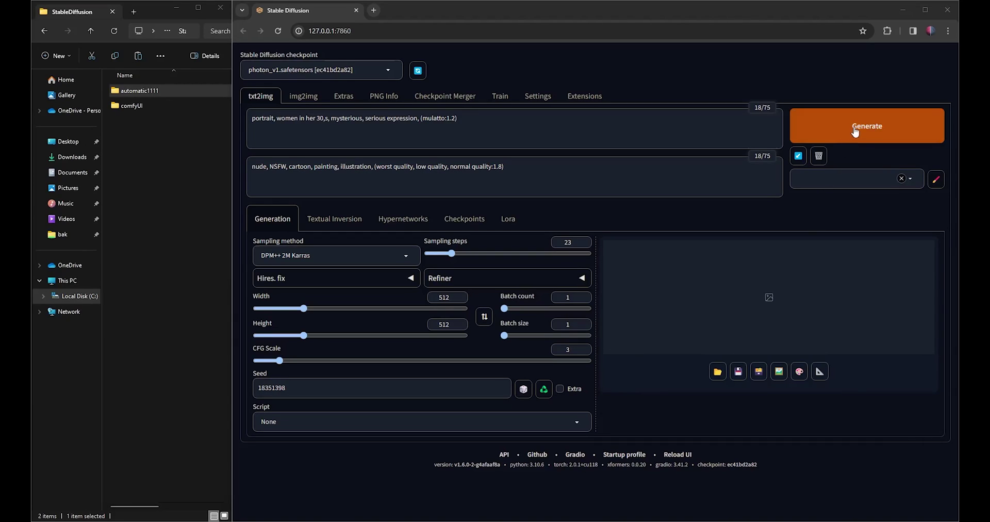
Generate the 512×512 portrait (seed 18351398) on txt2img and preview it full size.
click(858, 129)
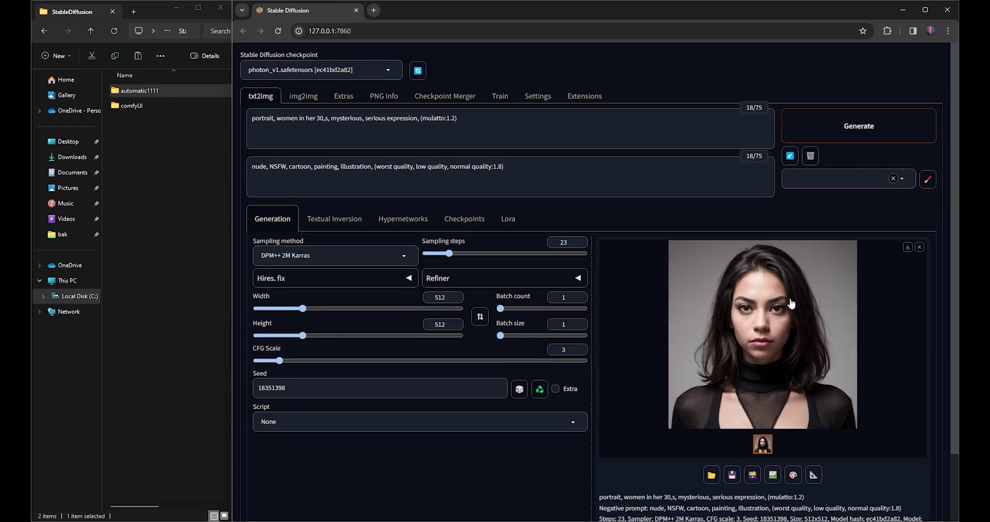
click(779, 325)
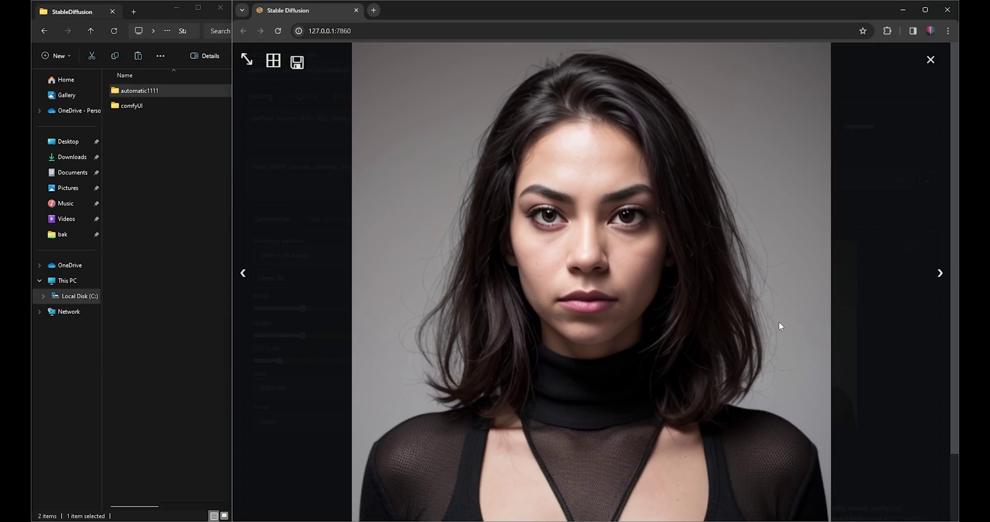
click(930, 60)
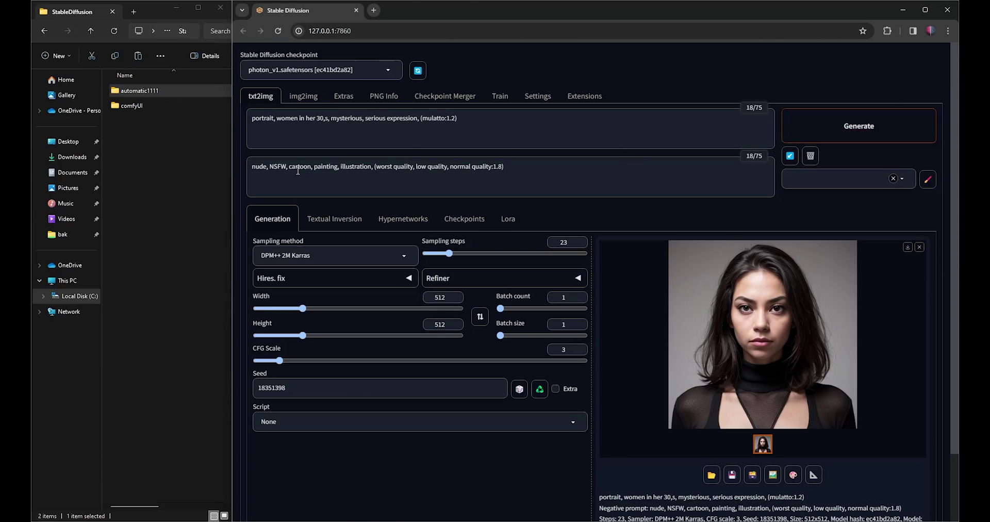
Browse to outputs/txt2img-images/2023-11-09 and preview 00000-18351398.png in Photos.
double_click(147, 91)
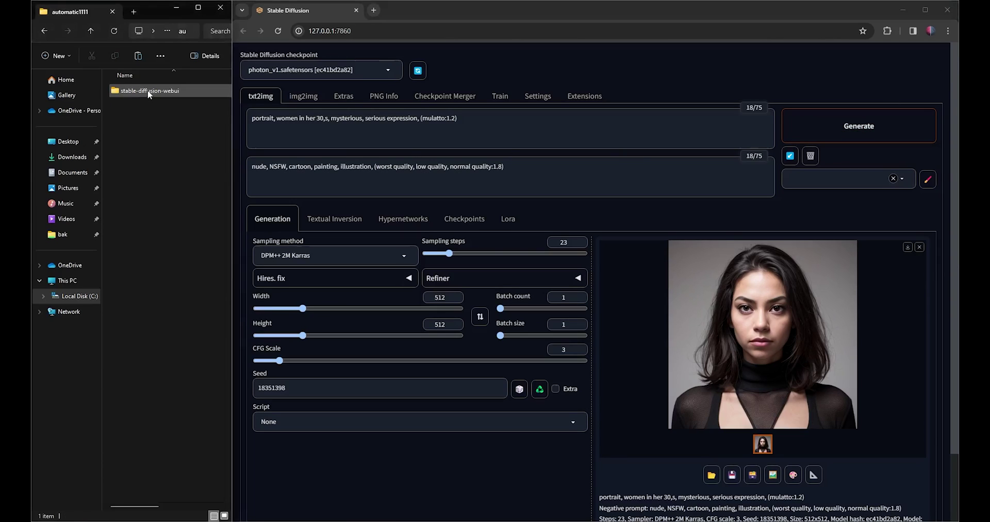
double_click(140, 92)
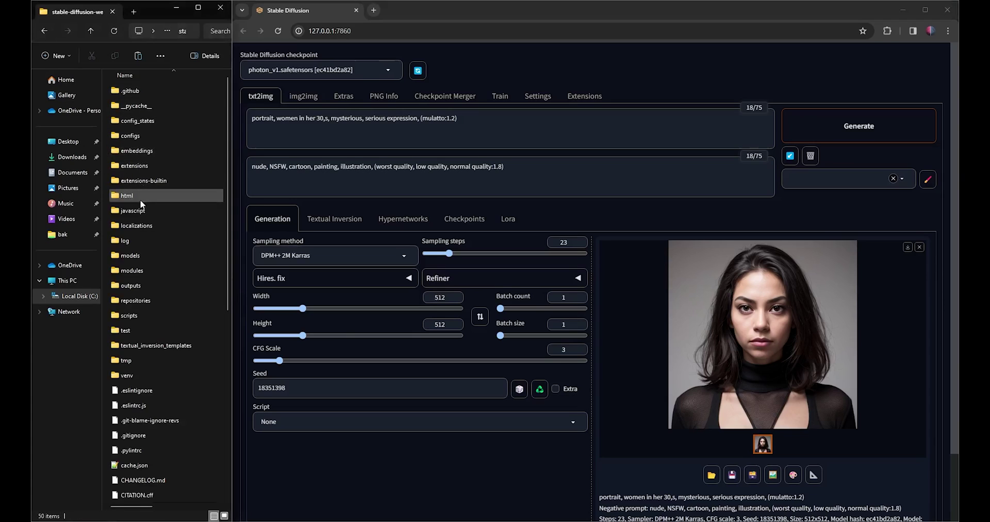
double_click(136, 285)
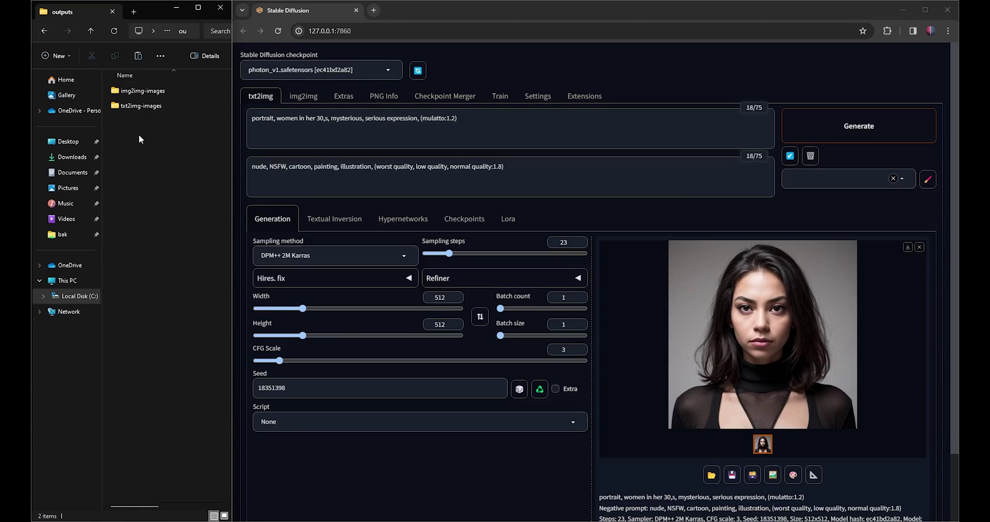
double_click(138, 106)
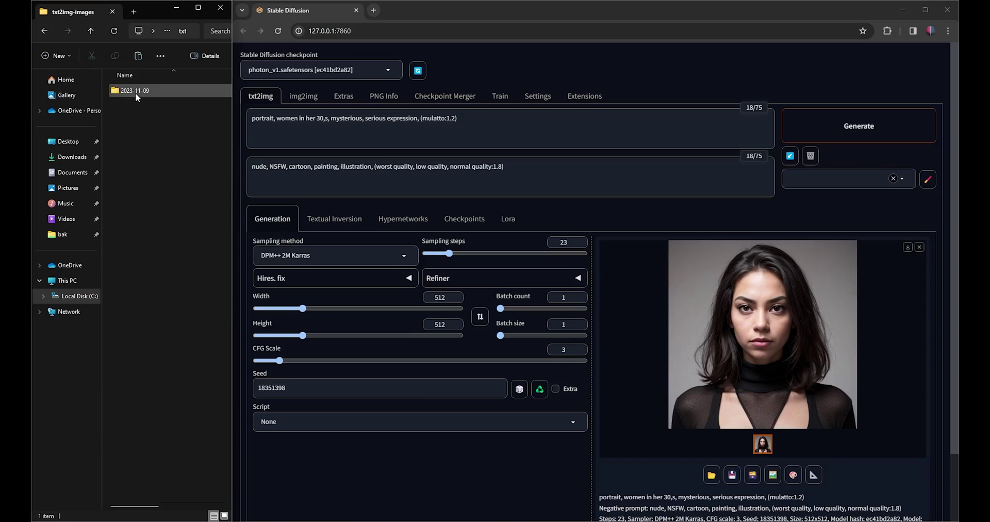
double_click(135, 92)
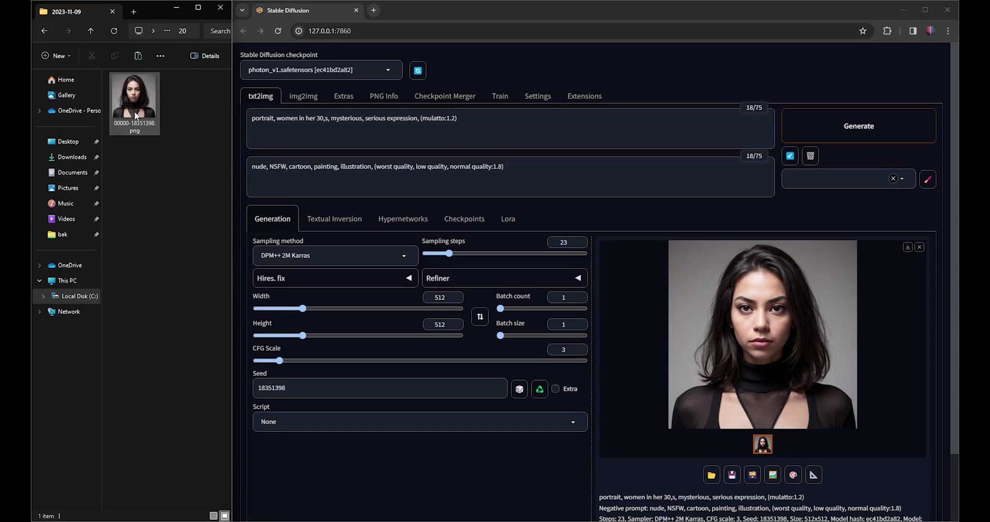
double_click(133, 108)
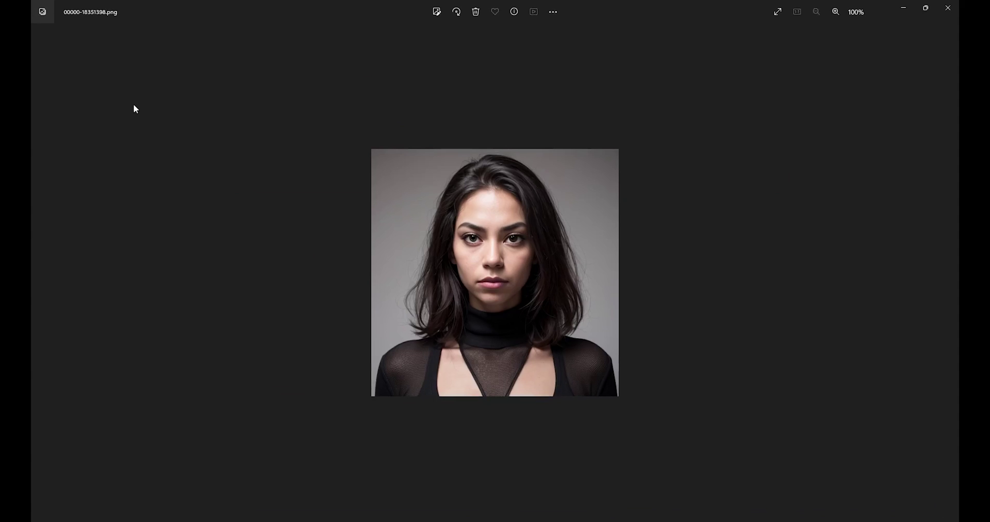
click(948, 8)
Load the saved portrait into img2img with the prompt 'highly detailed'.
click(302, 98)
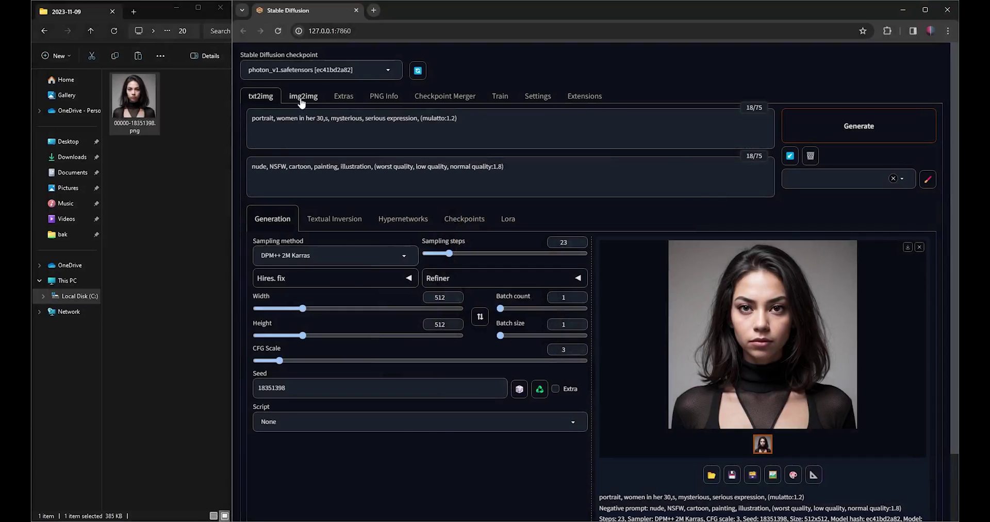
drag(135, 103, 368, 355)
click(327, 123)
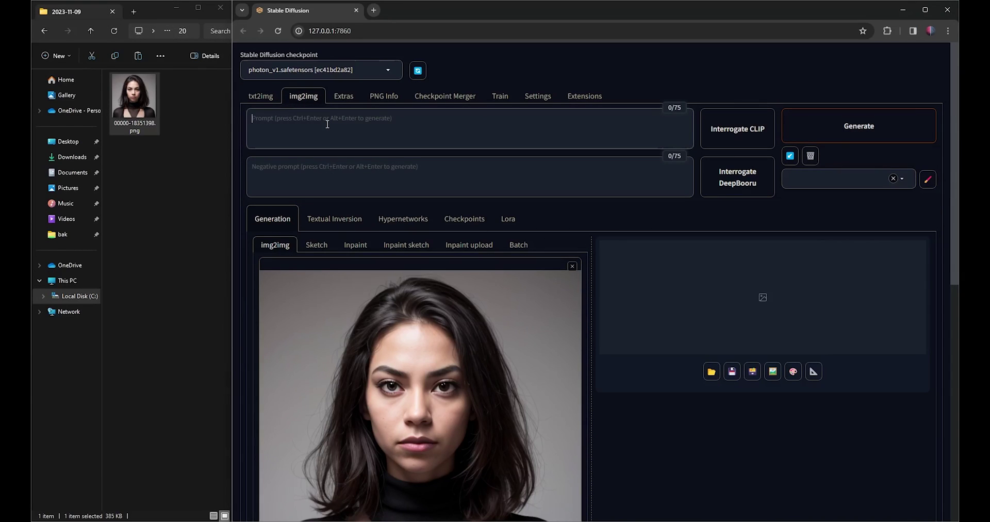
text(highly det)
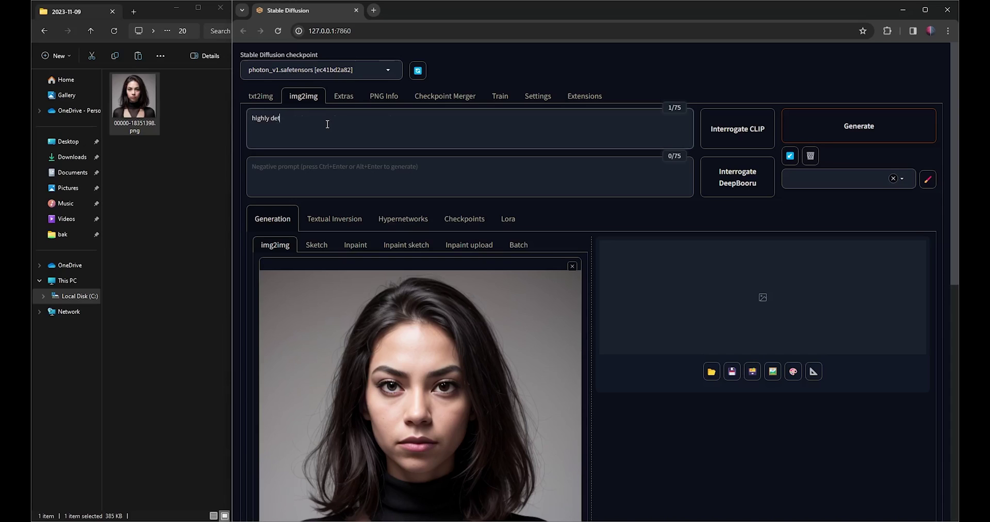
text(ailed)
Set CFG Scale to 11 and denoising strength to 0.1.
scroll(545, 156, down, 7)
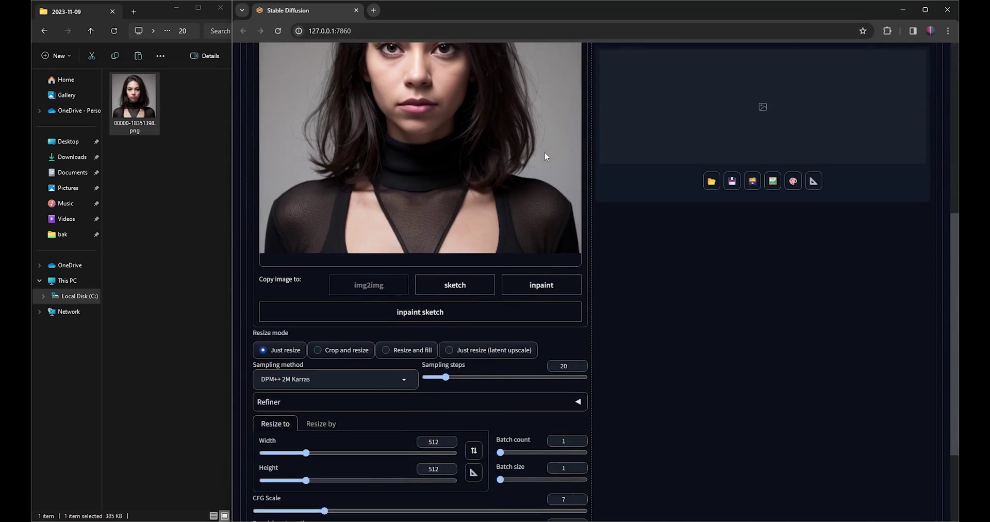
scroll(544, 153, down, 2)
scroll(546, 158, down, 1)
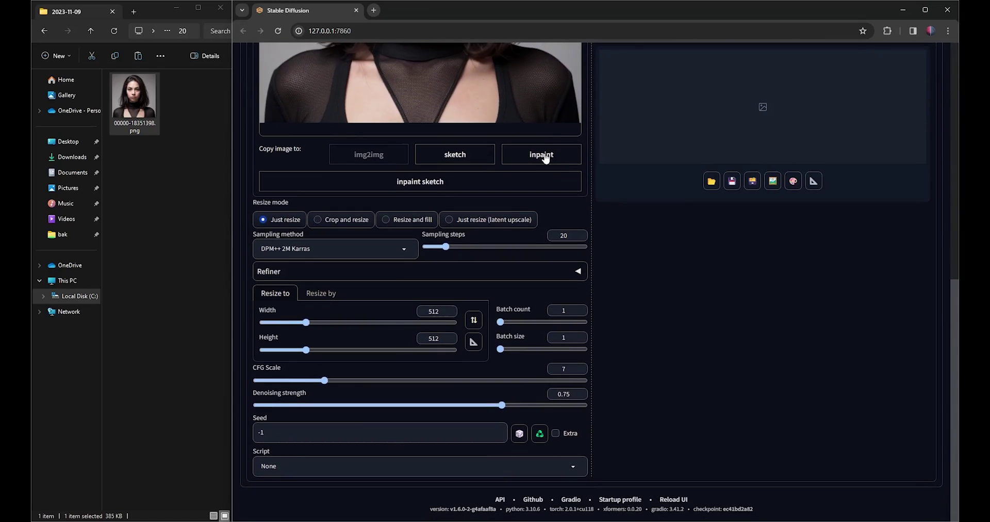
drag(325, 381, 369, 382)
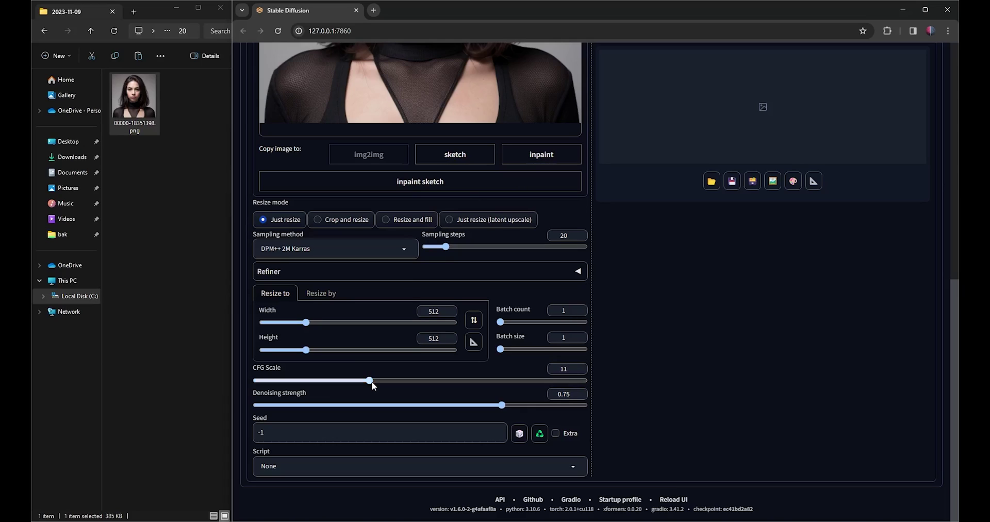
drag(501, 404, 290, 413)
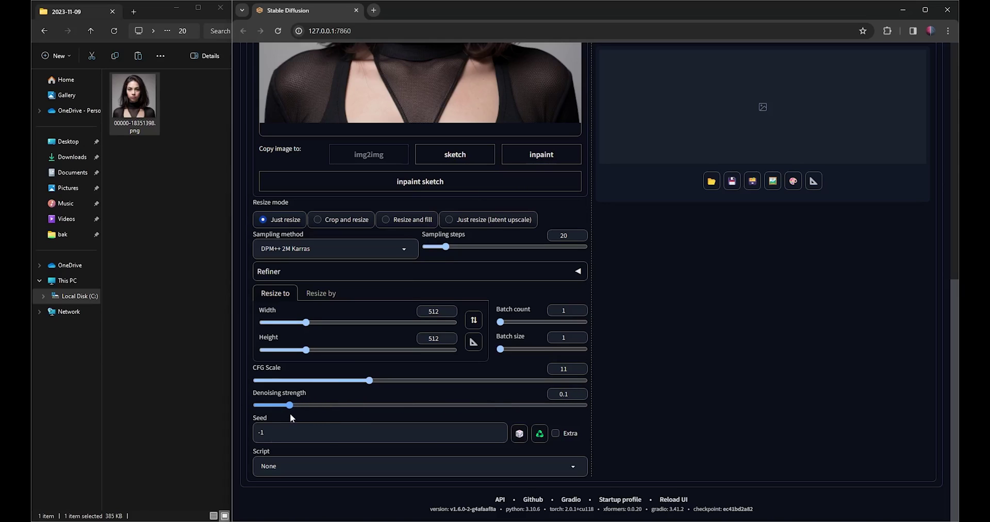
Choose the SD upscale script with ESRGAN_4x, scale factor 2 and tile overlap 64.
click(572, 466)
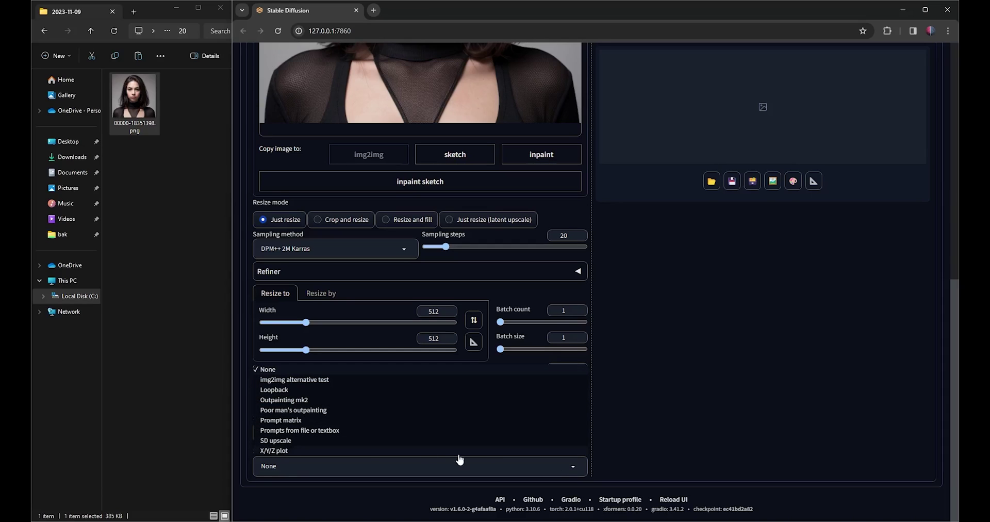
click(288, 441)
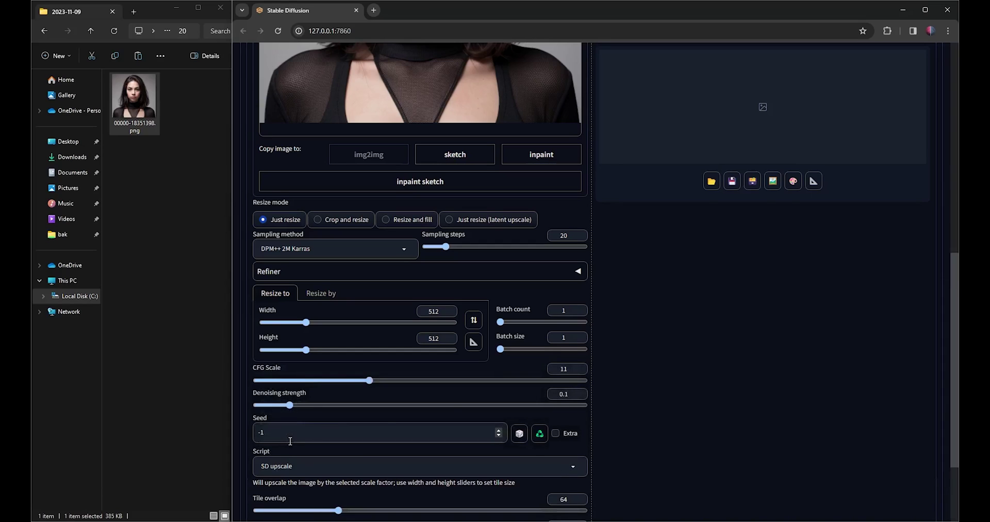
scroll(471, 382, down, 3)
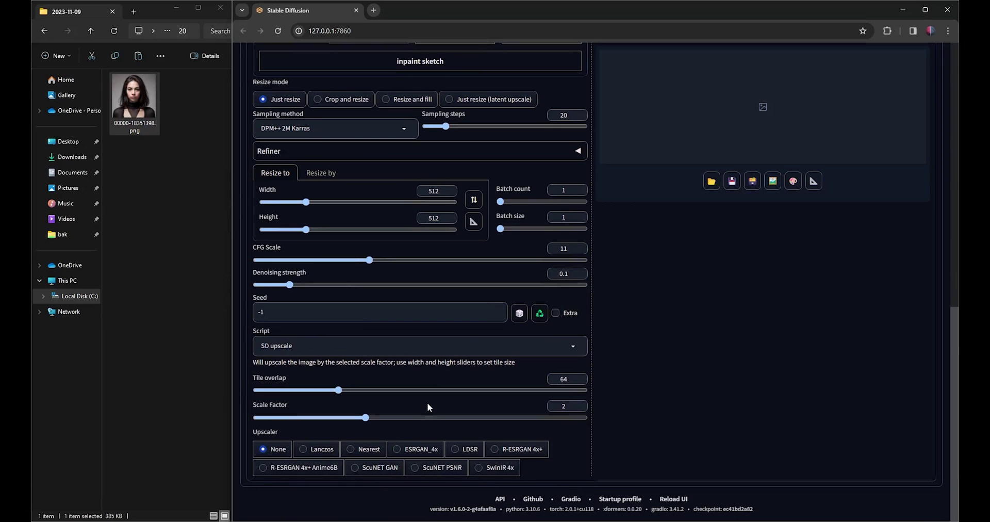
click(397, 449)
scroll(514, 399, up, 10)
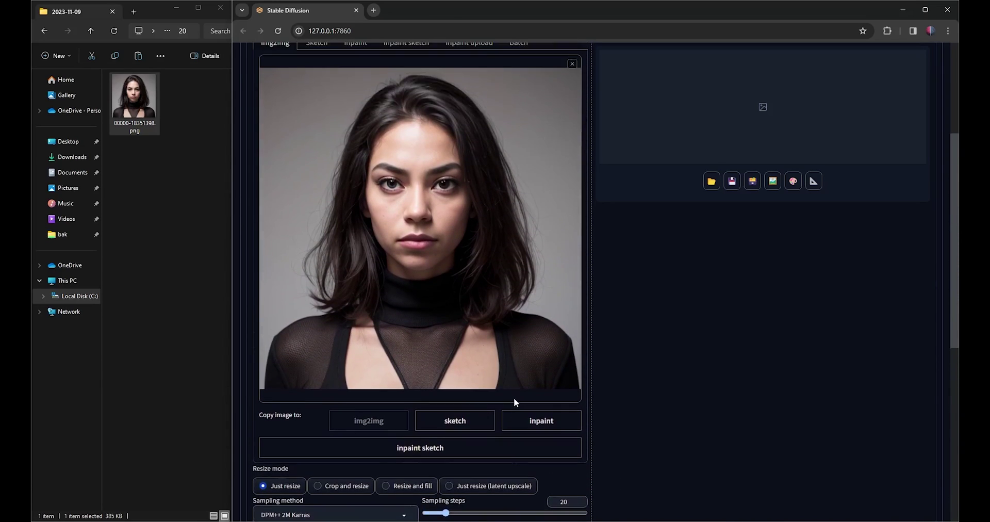
scroll(514, 399, up, 2)
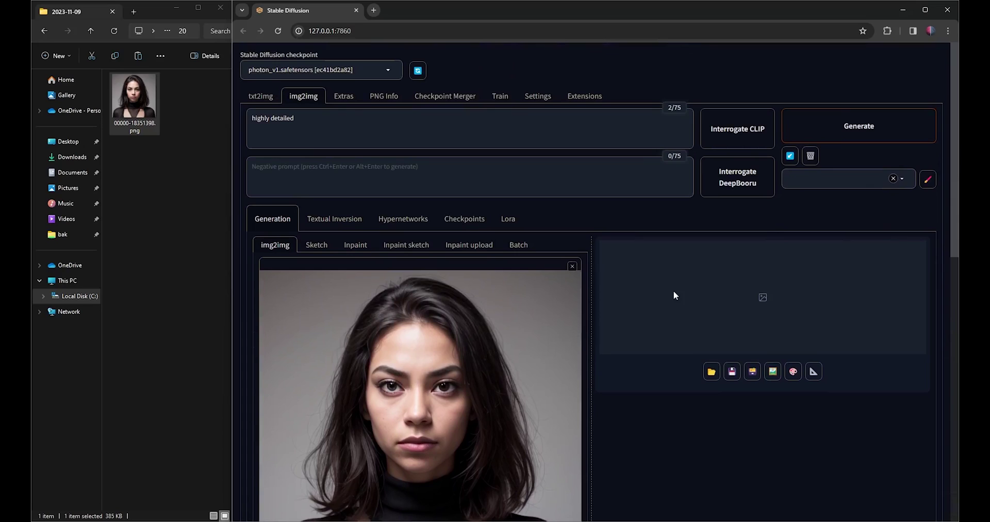
Run the img2img SD upscale on the portrait.
click(848, 135)
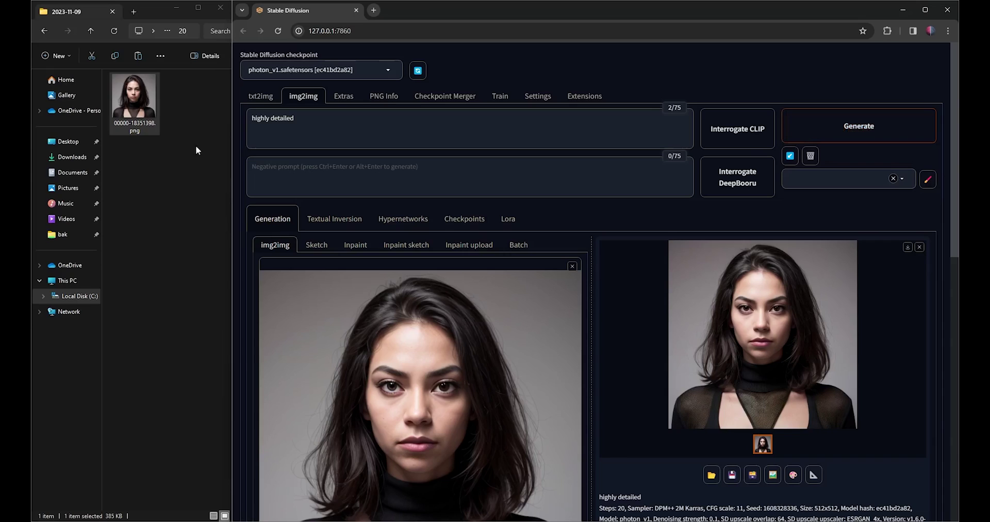
Navigate File Explorer to outputs/img2img-images/2023-11-09.
click(45, 31)
click(45, 31)
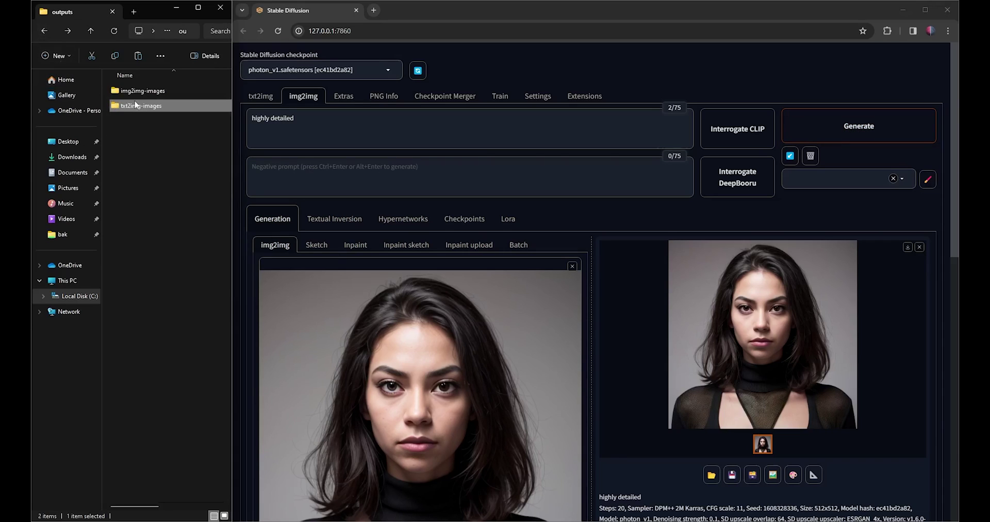
double_click(137, 91)
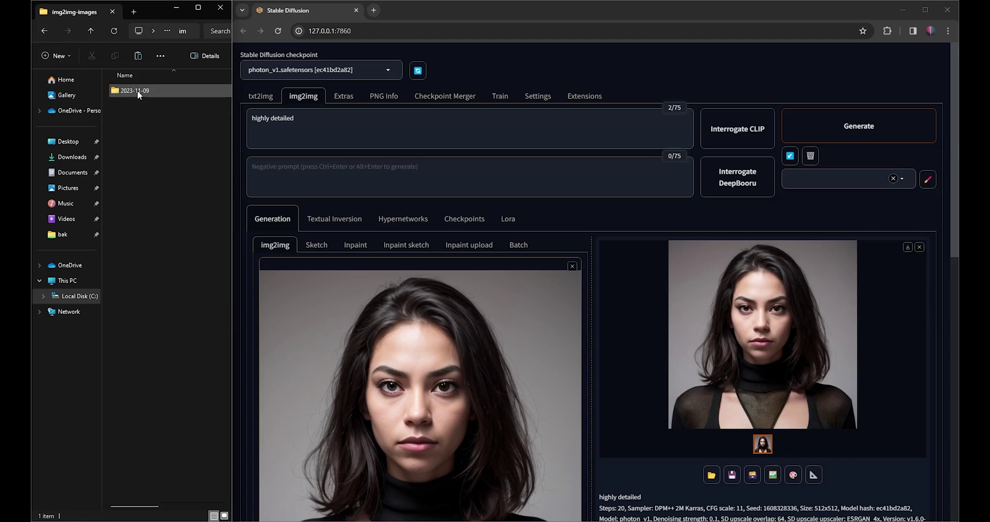
double_click(135, 91)
Open 00000-1608328336.png in Photos and confirm it is 1024×1024 via Resize image.
double_click(134, 92)
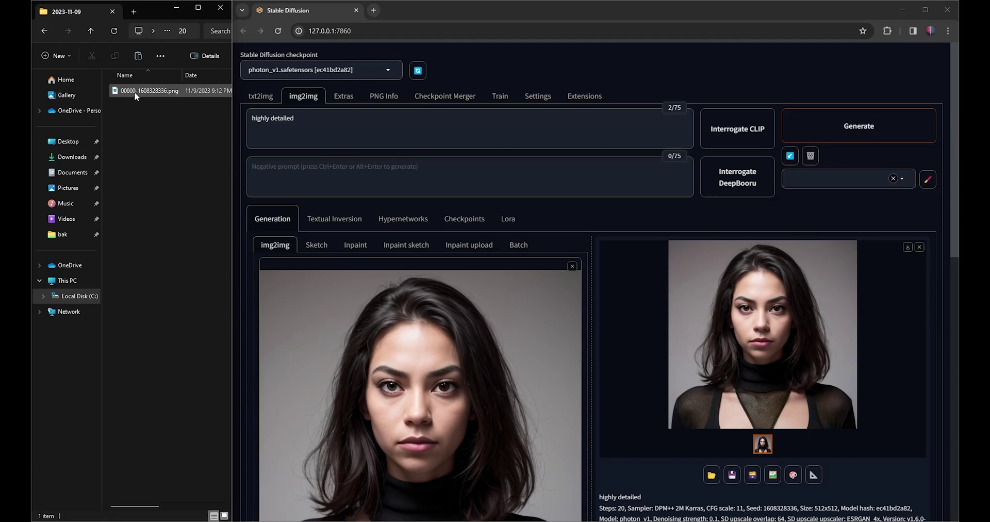
click(552, 14)
click(441, 91)
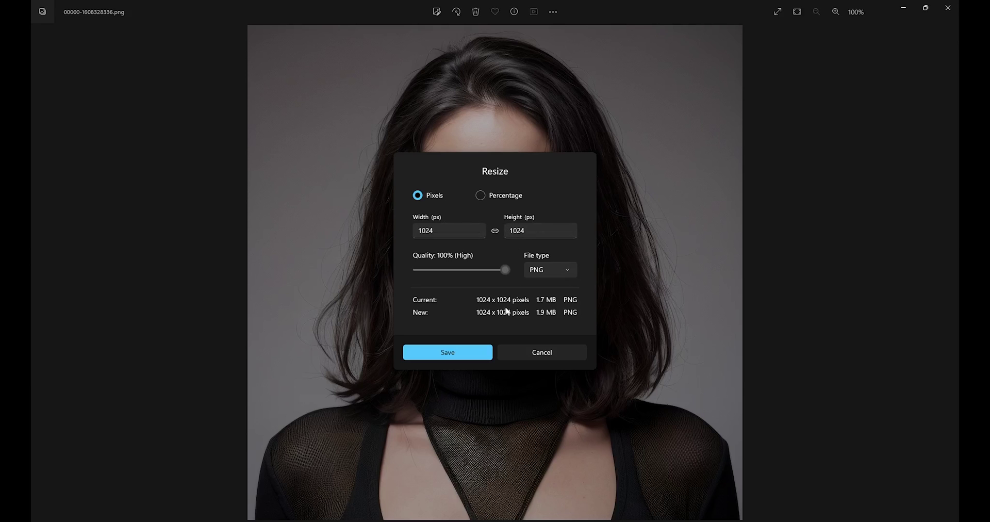
click(537, 351)
click(949, 14)
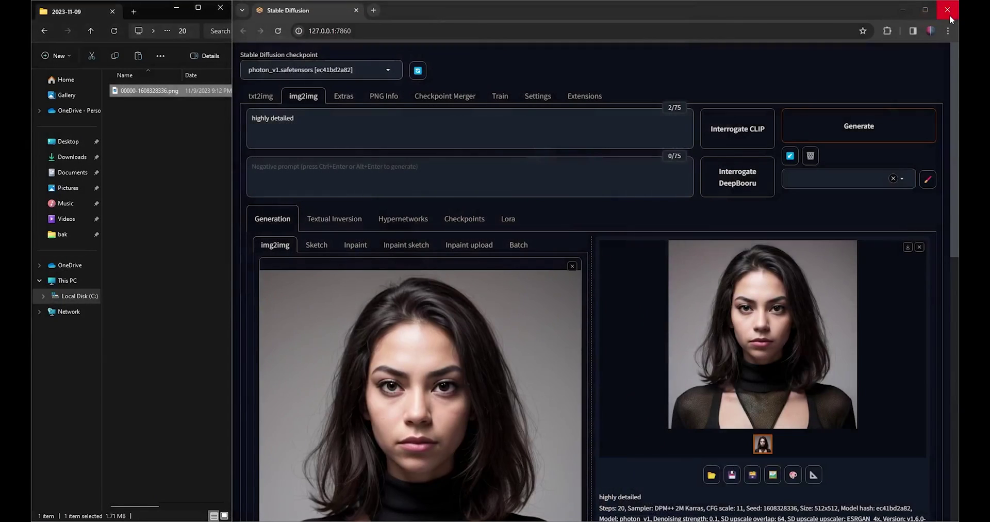
Load the 1024 upscale into img2img and run SD upscale again.
drag(150, 91, 390, 364)
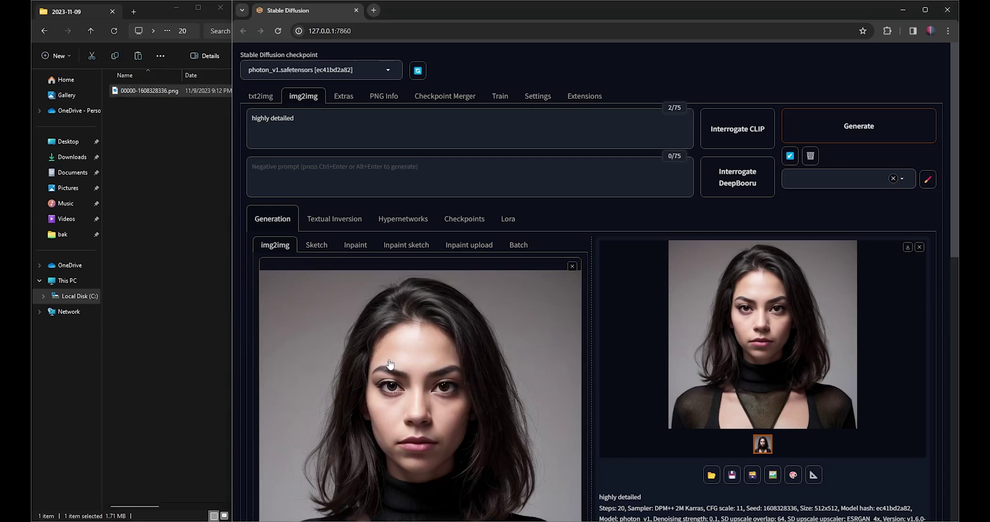
scroll(590, 287, down, 6)
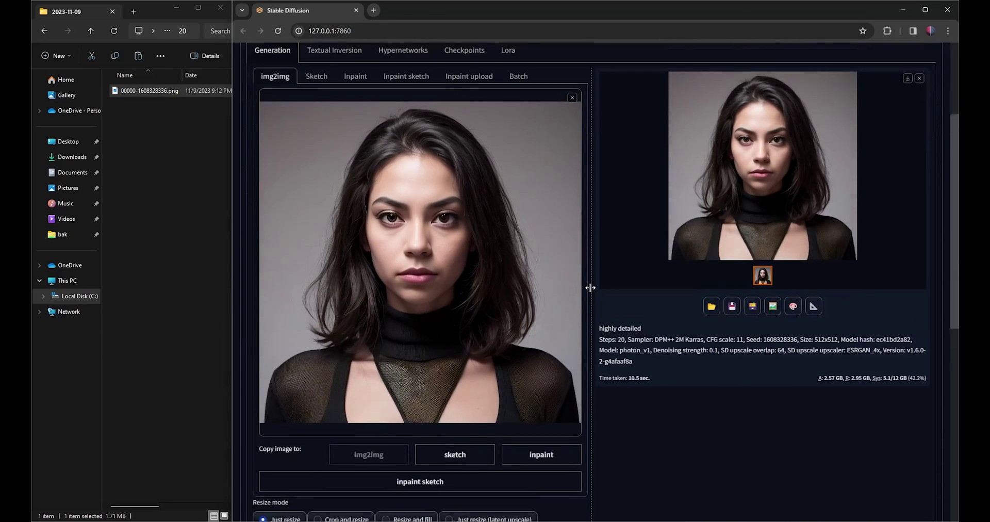
scroll(590, 288, down, 5)
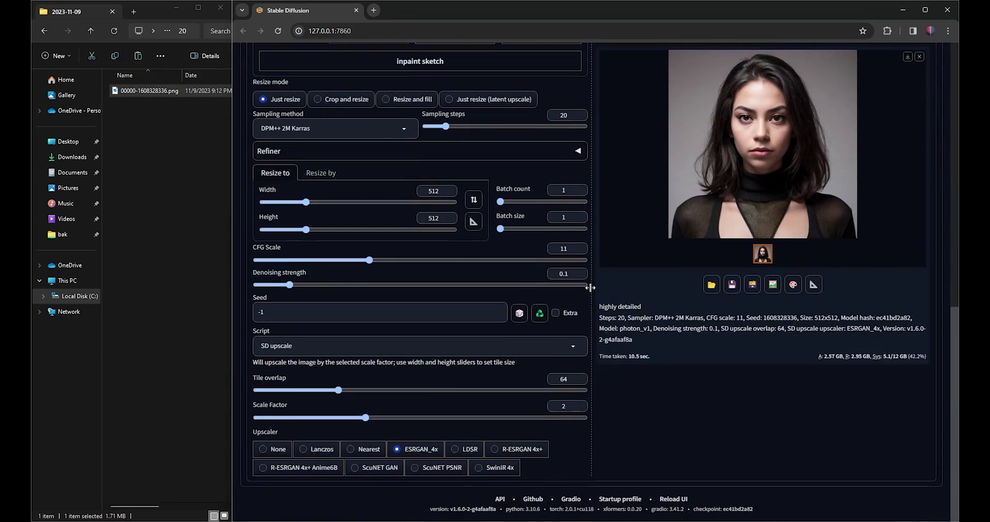
scroll(590, 287, up, 8)
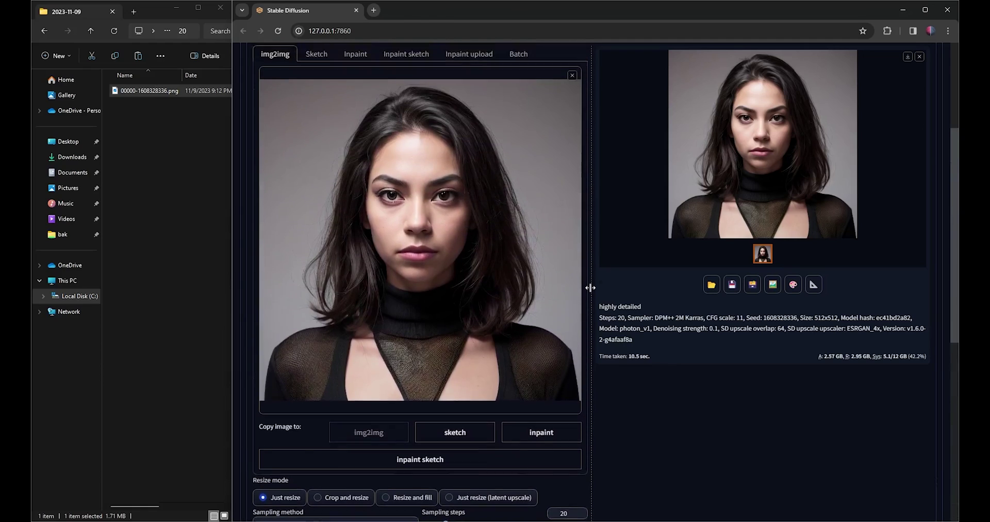
scroll(590, 288, up, 4)
click(841, 129)
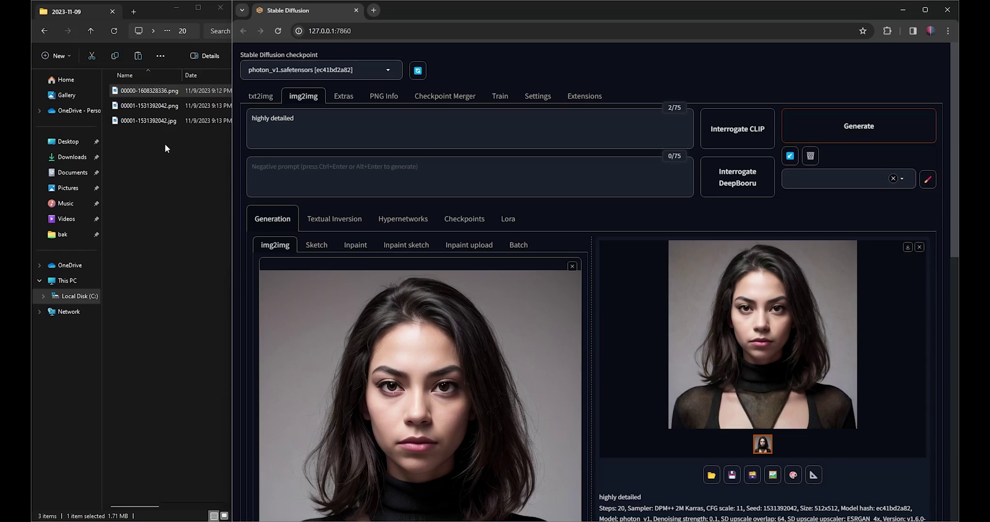
Open 00001-1531392042.png in Photos and verify it is 2048×2048.
double_click(150, 105)
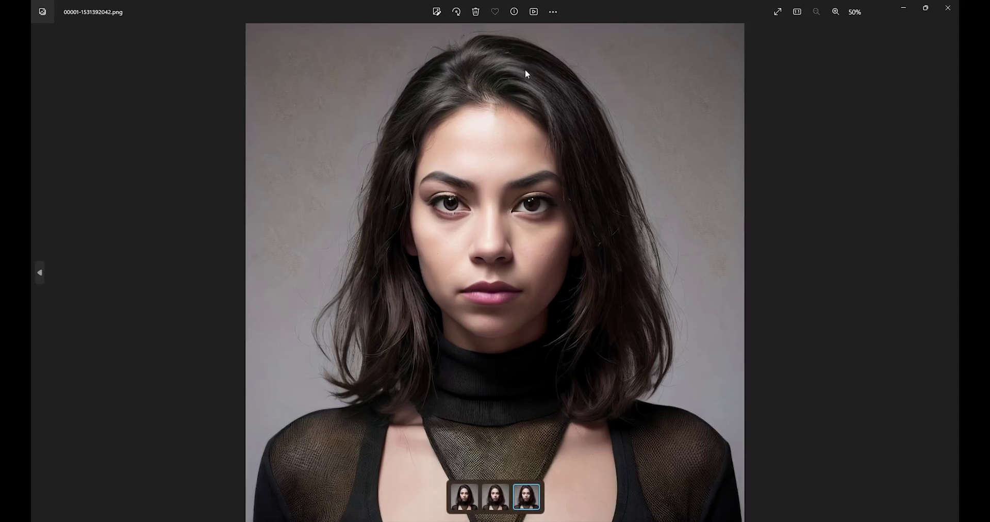
click(553, 11)
click(416, 92)
double_click(420, 231)
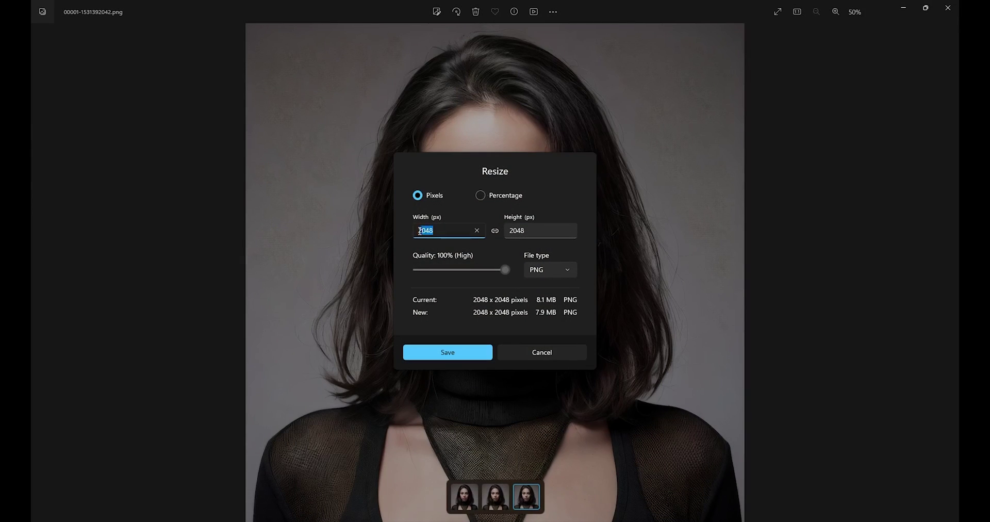
key(Tab)
click(536, 355)
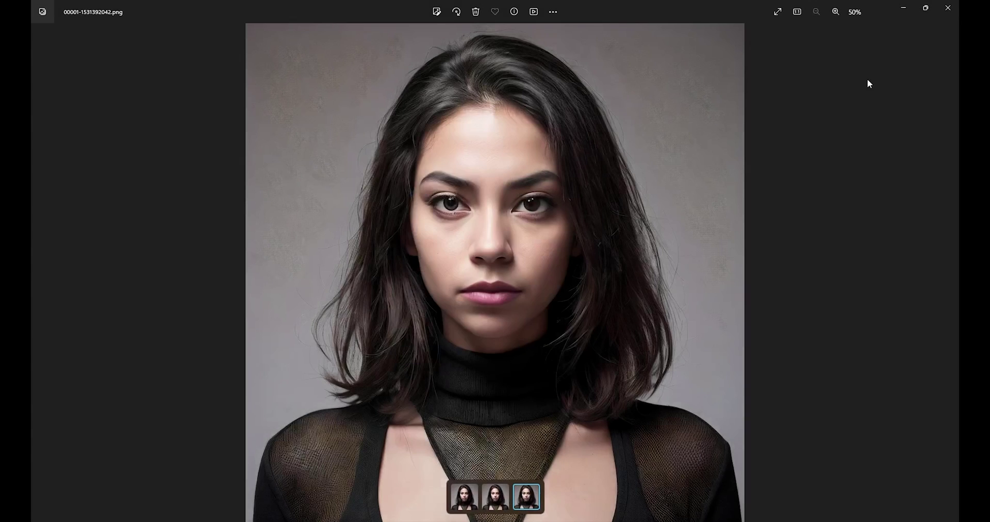
Replace the img2img input with the 2048 upscale and run SD upscale again.
click(949, 9)
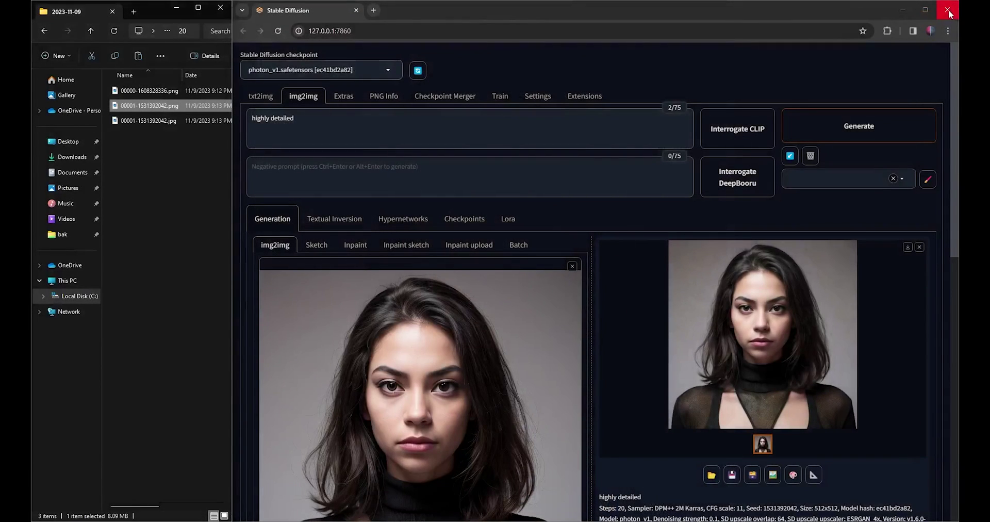
click(572, 267)
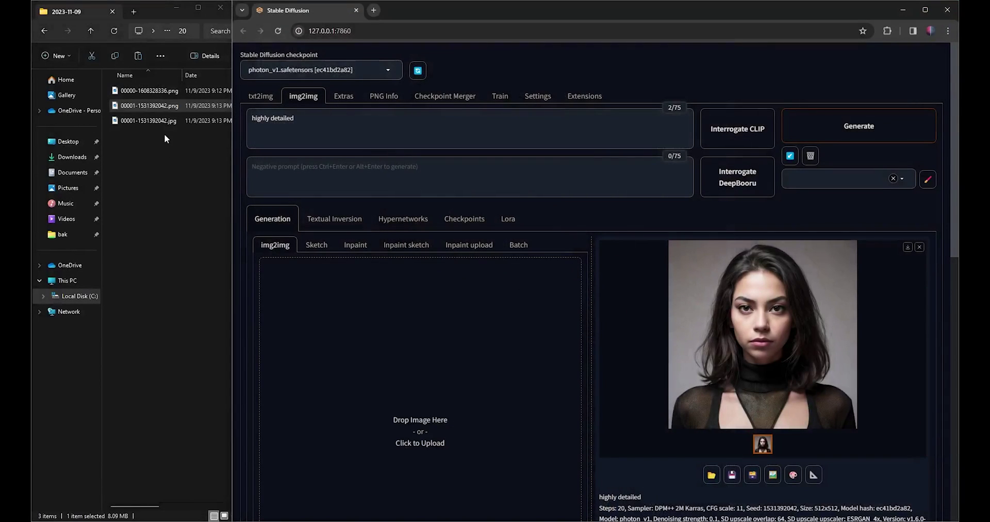
drag(158, 109, 400, 383)
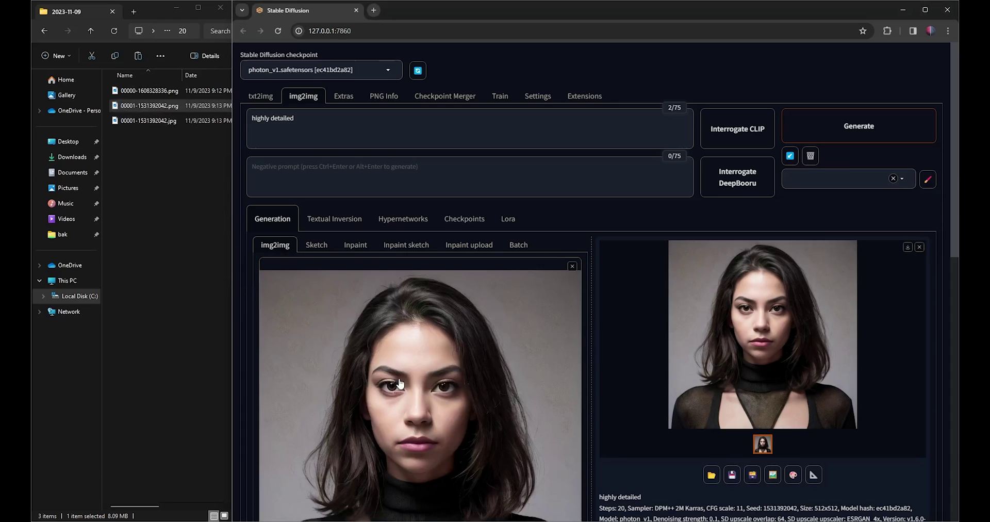
click(844, 135)
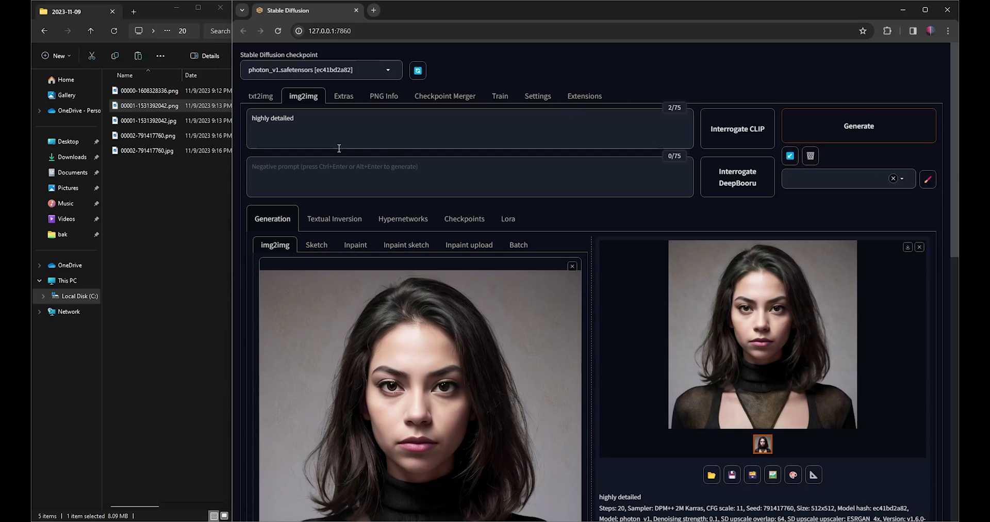
Open 00002-791417760.png in Photos and confirm its 4096×4096 size.
click(157, 135)
double_click(159, 135)
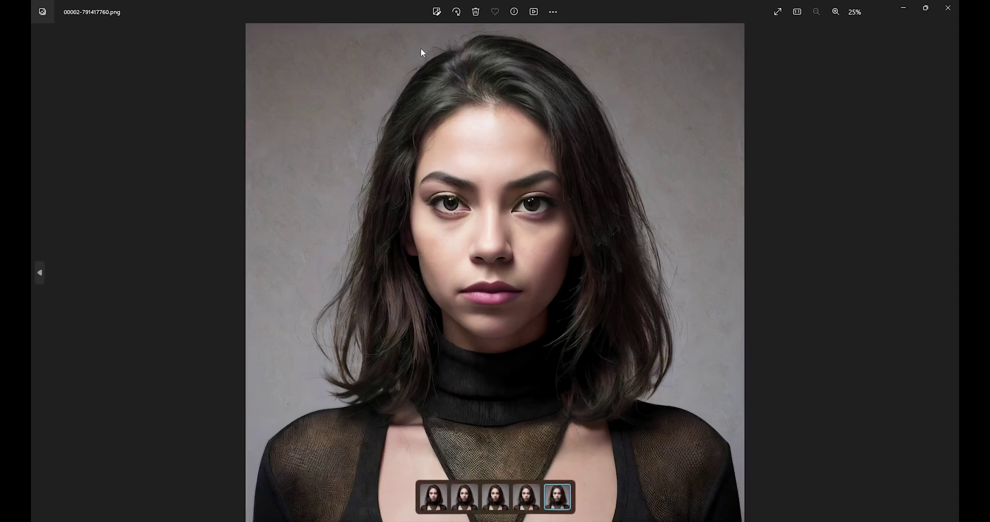
click(553, 11)
click(419, 93)
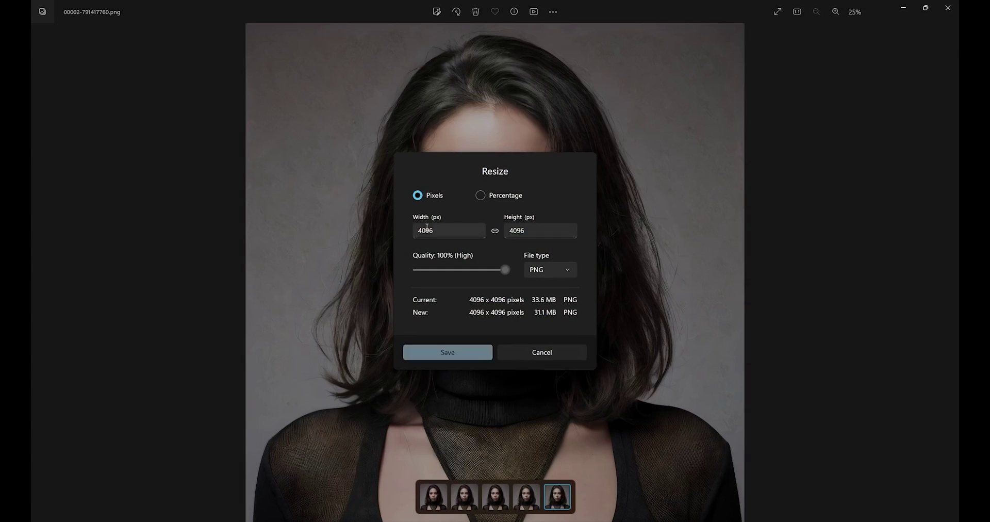
click(444, 230)
click(524, 232)
drag(523, 232, 502, 238)
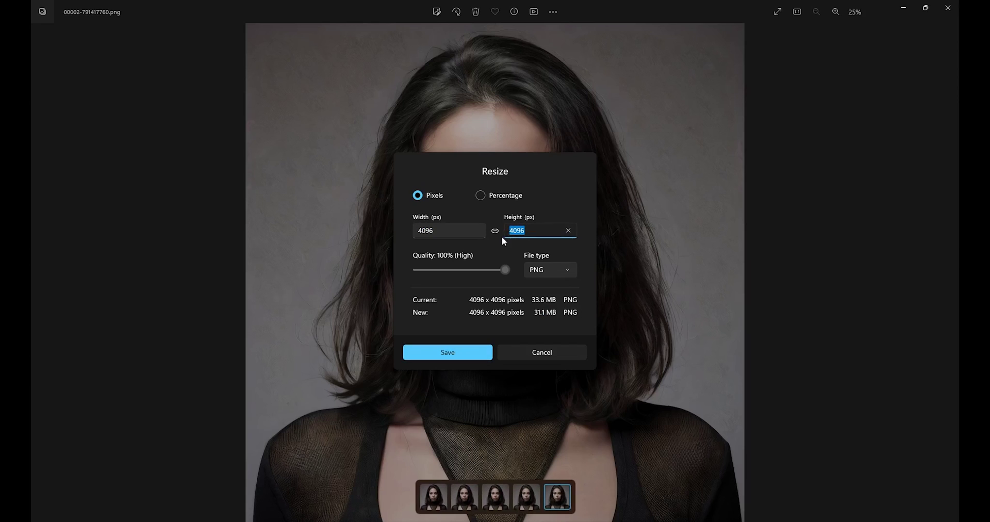
click(566, 352)
Swap in 00002-791417760.png as the img2img input and run another upscale pass.
click(947, 7)
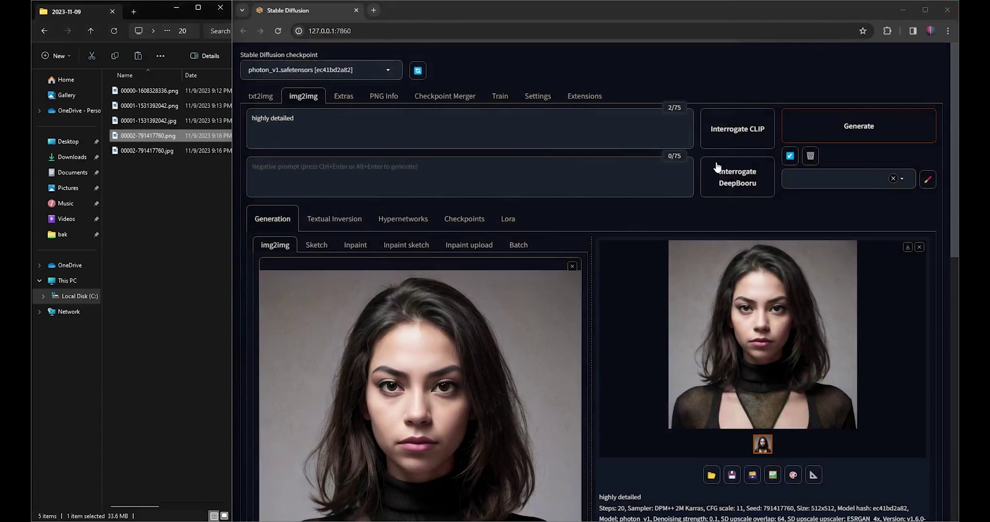
click(572, 267)
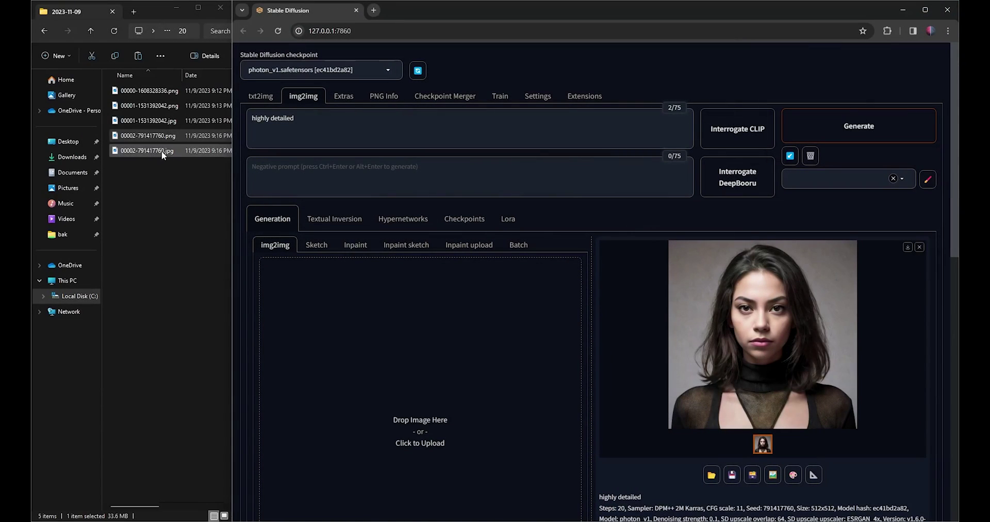
drag(164, 135, 420, 398)
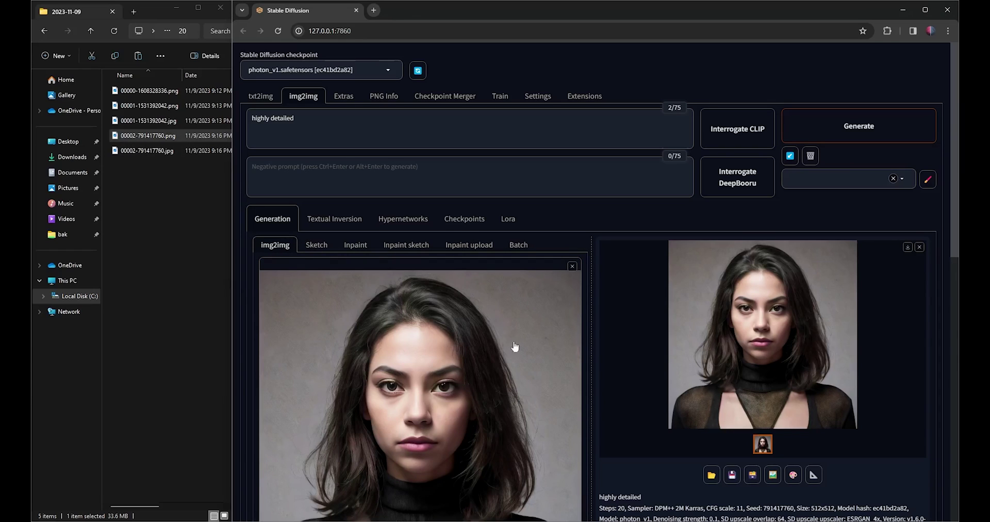
click(839, 135)
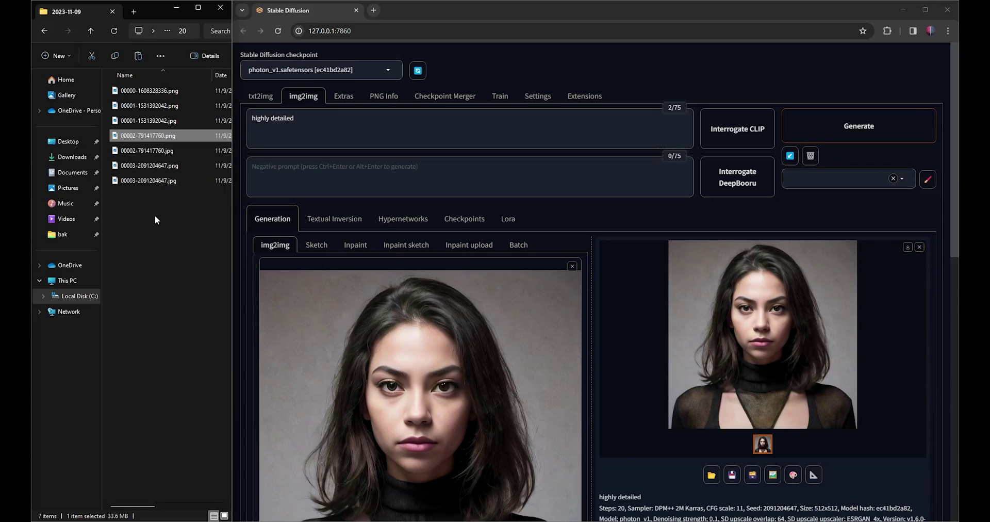
click(153, 166)
double_click(152, 168)
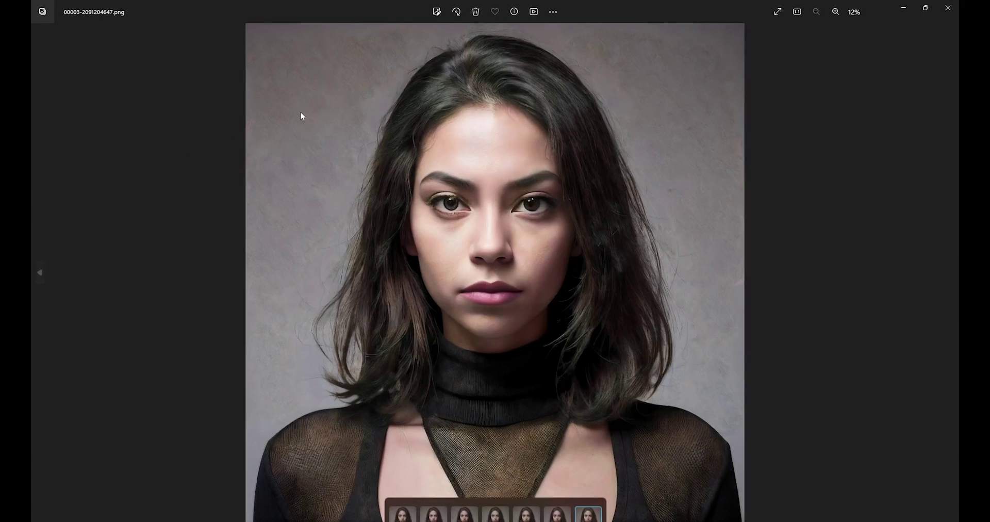
click(556, 12)
click(438, 92)
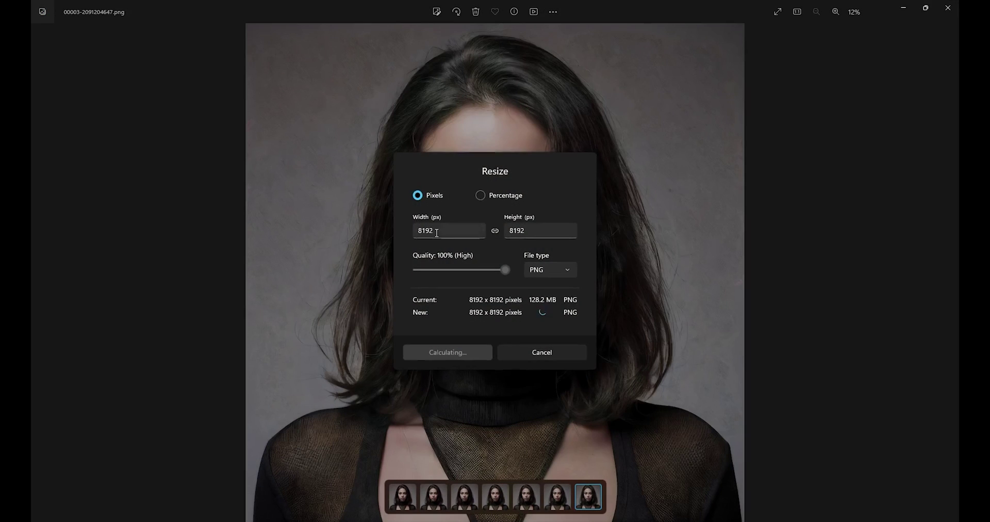
drag(435, 230, 412, 235)
drag(534, 231, 499, 234)
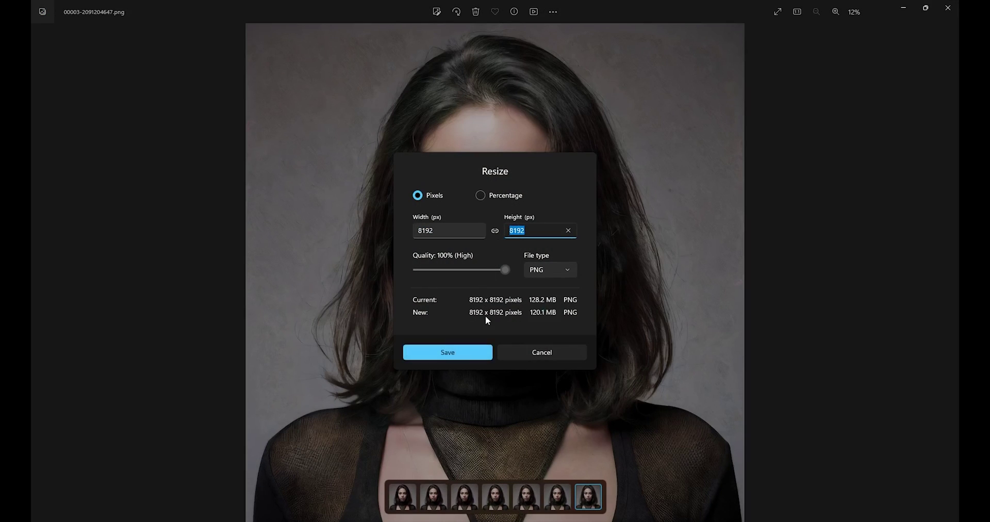
click(542, 353)
click(948, 8)
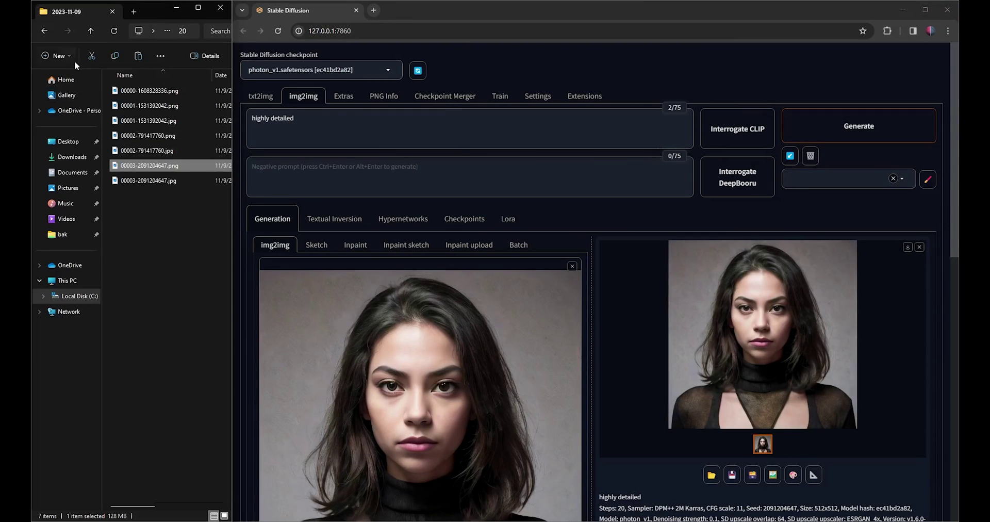
Open the original 00000-18351398.png from txt2img-images in a windowed Photos viewer.
click(44, 31)
click(45, 32)
double_click(142, 107)
double_click(133, 103)
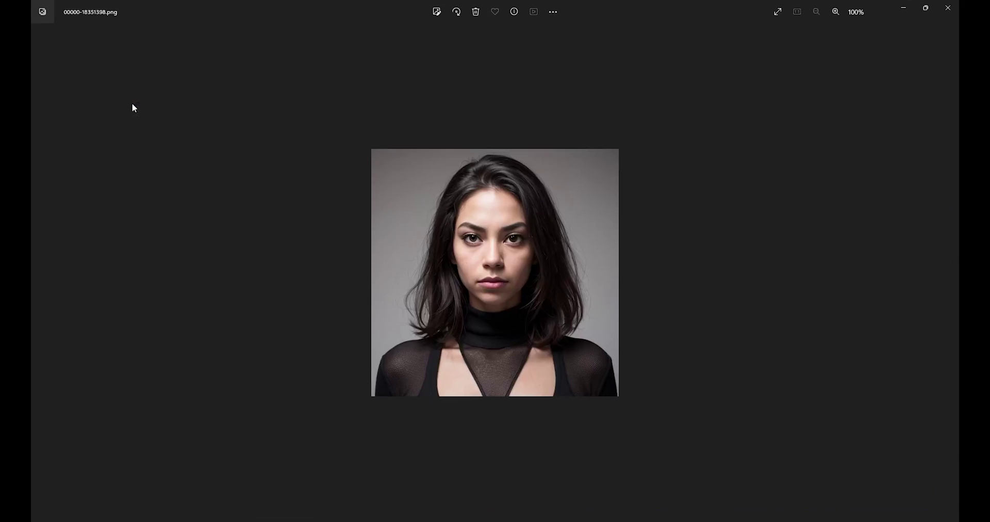
click(925, 8)
click(487, 9)
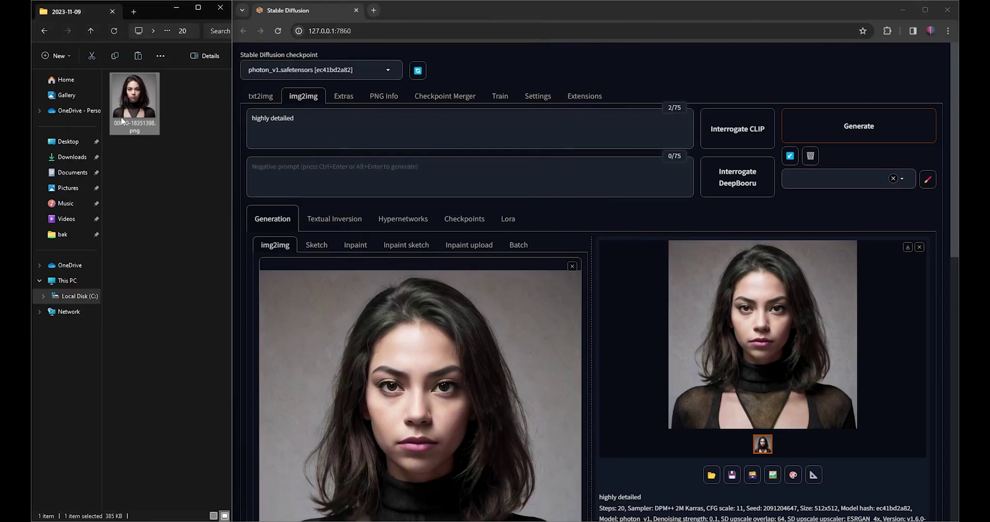
Open 00003-2091204647.png from img2img-images/2023-11-09, then minimize the browser and Explorer.
click(43, 33)
click(44, 33)
double_click(137, 88)
double_click(136, 88)
double_click(136, 180)
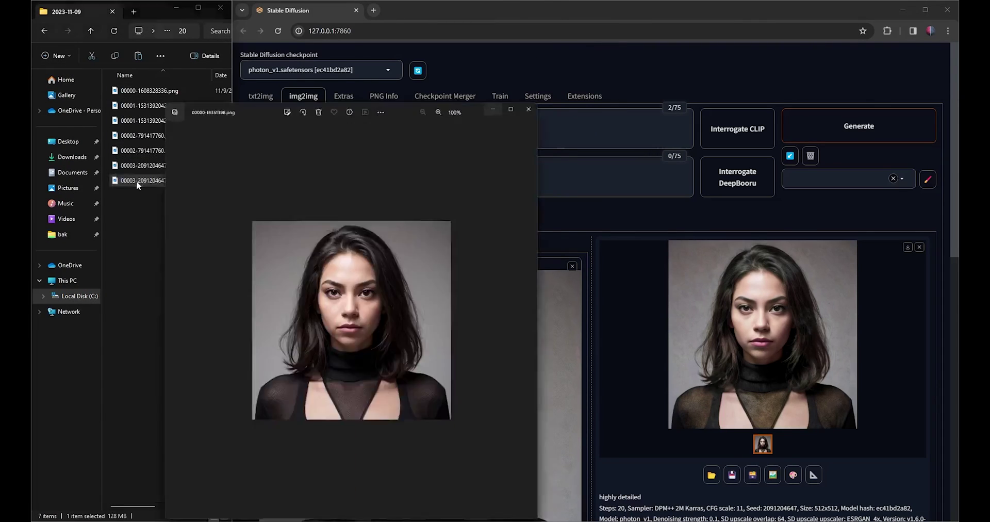
click(903, 10)
click(54, 15)
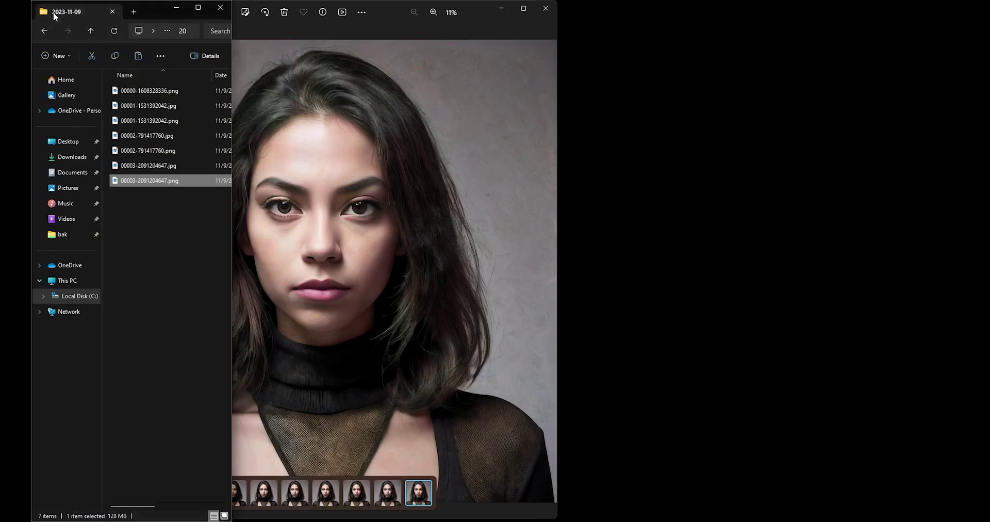
click(176, 7)
Snap the 8192 upscale right and the original portrait left, then zoom the original to 611%.
mouse_move(525, 8)
click(488, 43)
click(398, 134)
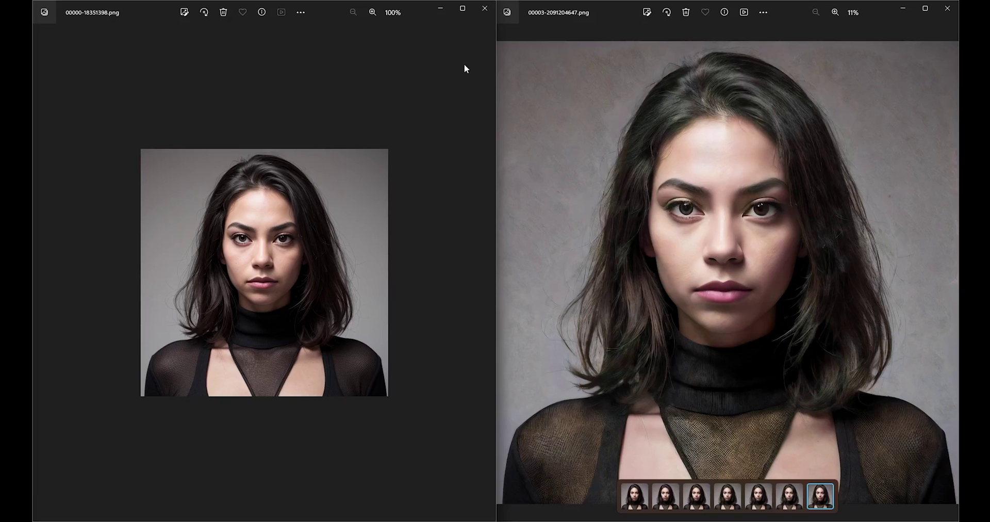
scroll(276, 275, up, 6)
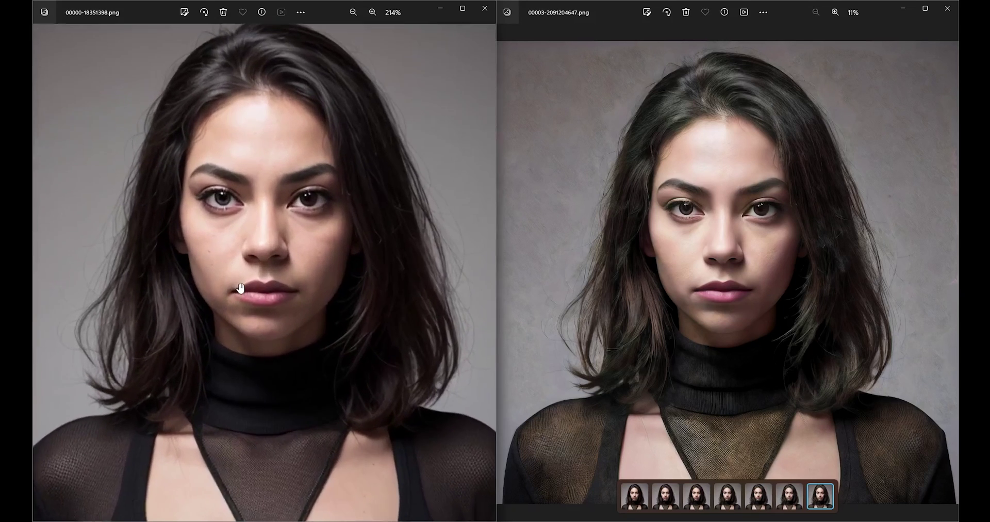
scroll(280, 275, up, 5)
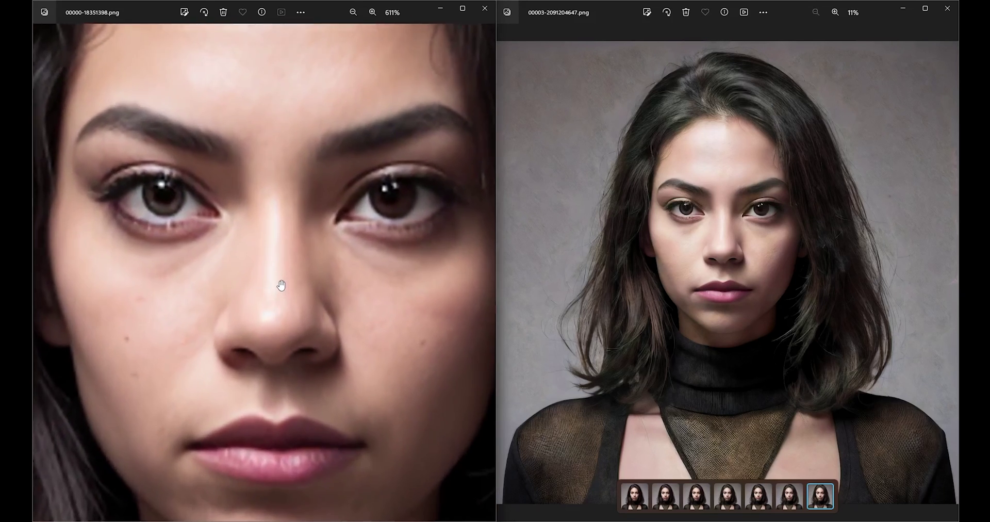